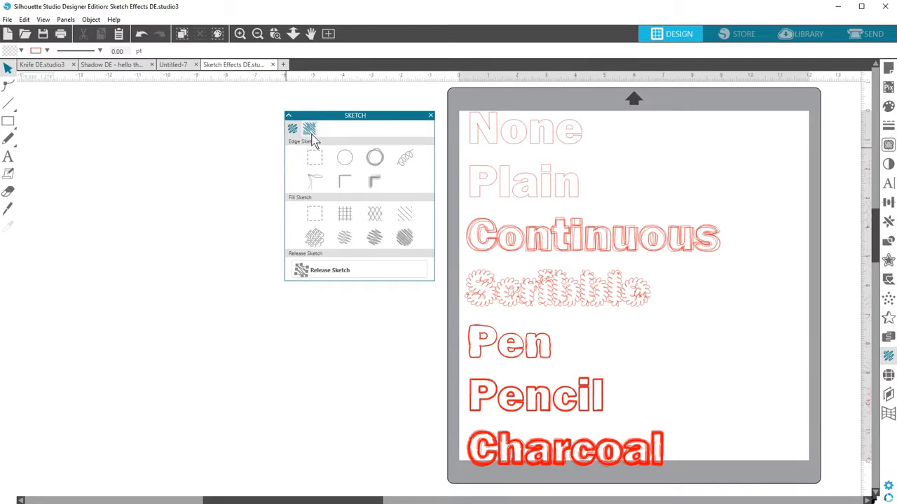
Look over the basic and advanced sketch options and compare the Edge Sketch presets with their sample words
click(311, 133)
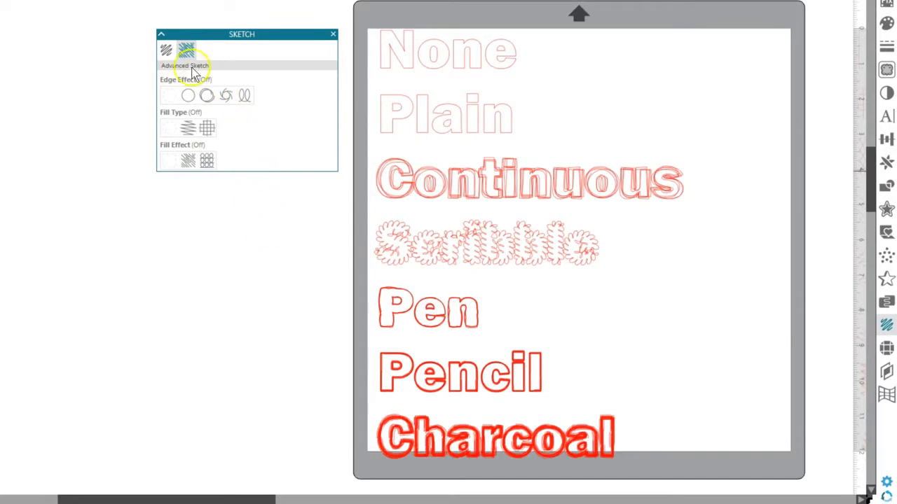
click(167, 53)
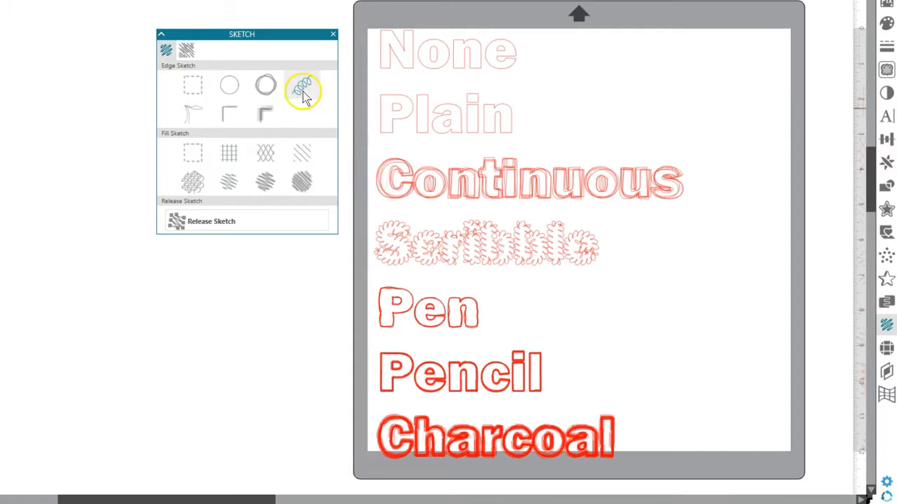
scroll(366, 94, down, 5)
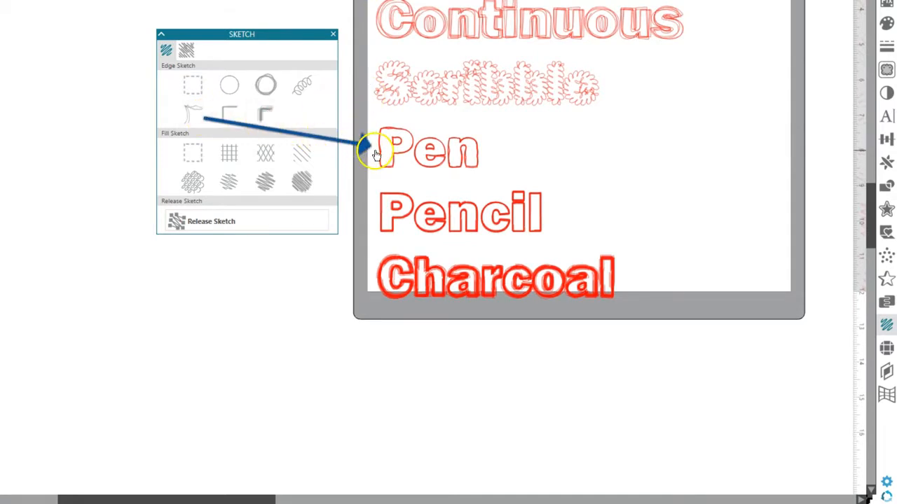
scroll(379, 152, down, 2)
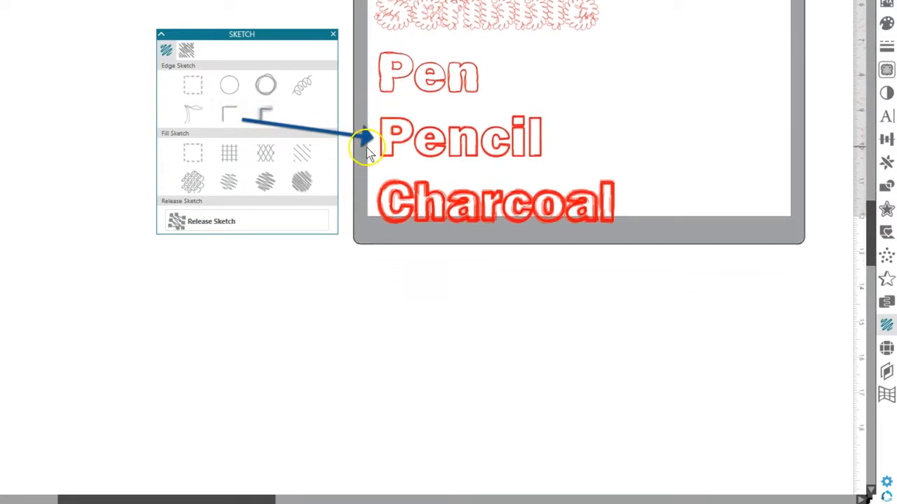
scroll(368, 150, down, 1)
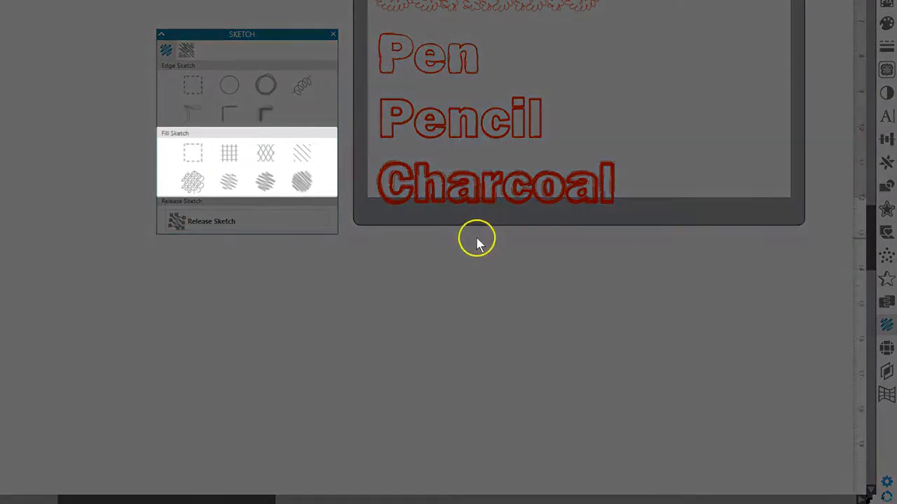
Compare the Fill Sketch presets with their sample words and view the samples that combine edge and fill sketches
mouse_move(632, 117)
mouse_down()
mouse_move(462, 417)
mouse_move(136, 349)
mouse_move(141, 359)
mouse_up()
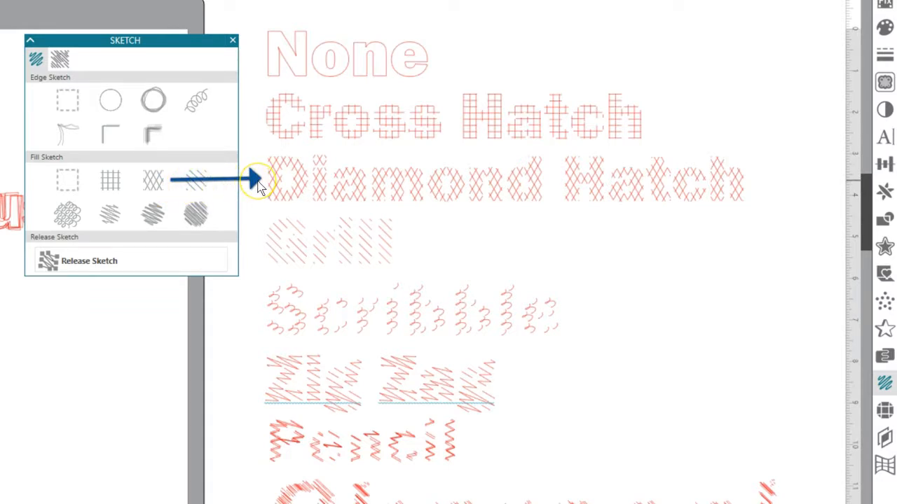
scroll(258, 181, down, 5)
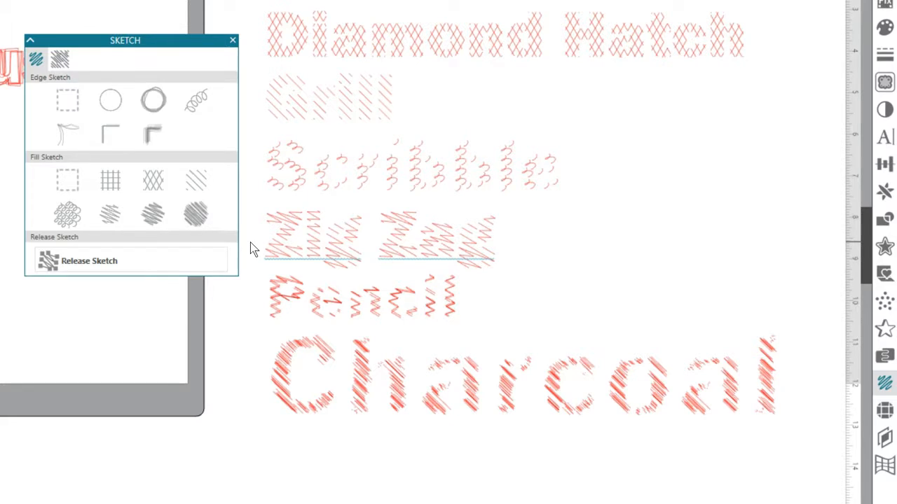
scroll(250, 242, down, 2)
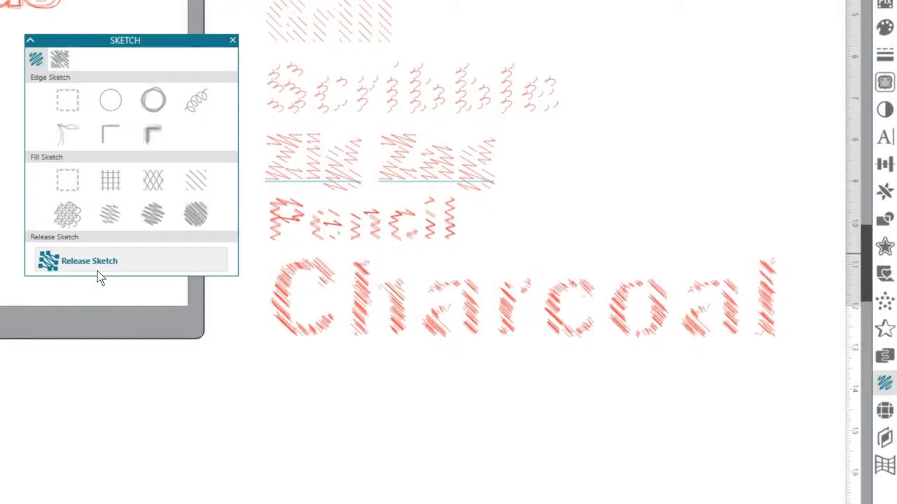
key(space)
mouse_move(699, 70)
mouse_down()
mouse_move(573, 210)
mouse_move(454, 276)
mouse_move(360, 309)
mouse_move(142, 314)
mouse_move(4, 308)
mouse_move(0, 294)
mouse_move(0, 317)
mouse_up()
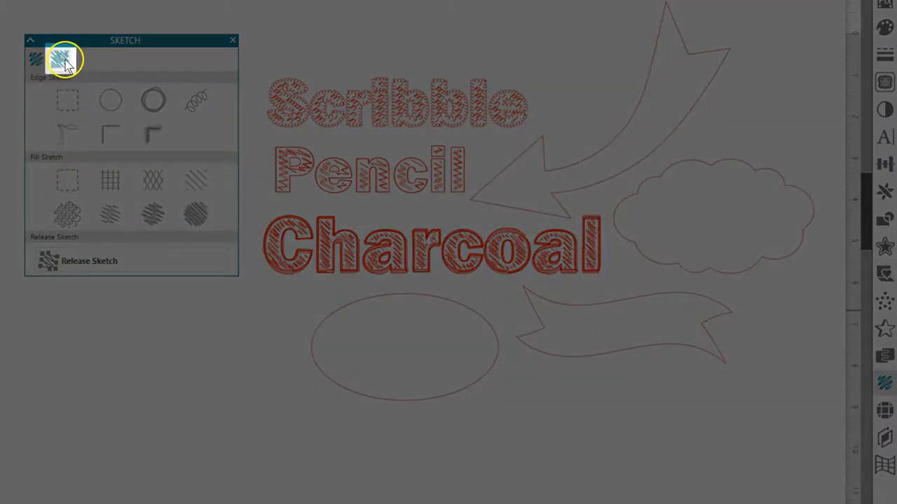
Examine the advanced sketch settings applied to the Pencil sample text
click(61, 61)
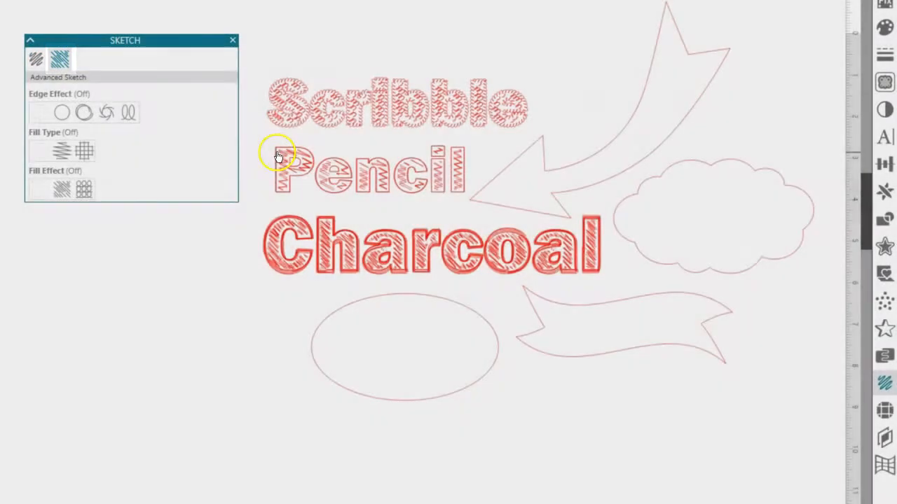
click(276, 151)
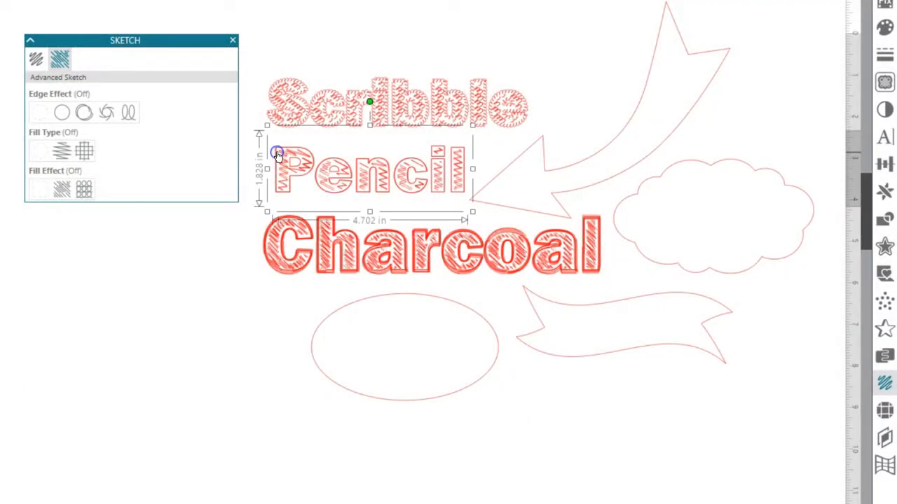
click(241, 116)
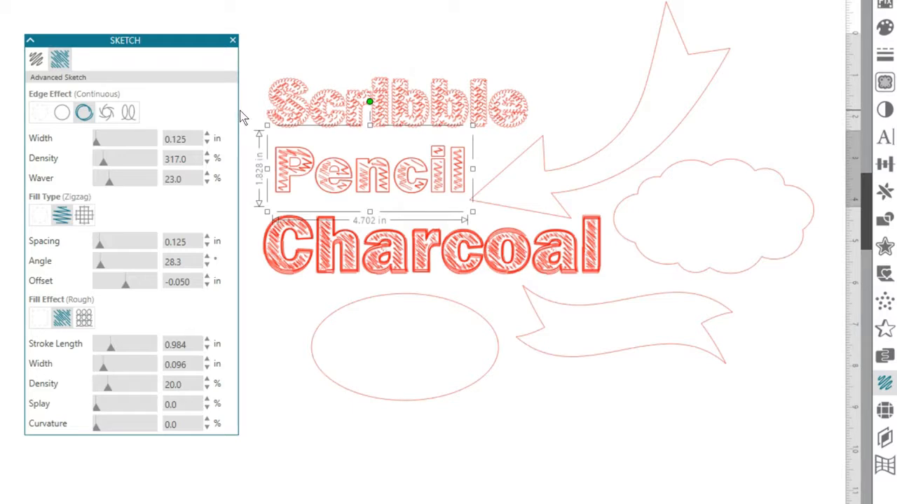
click(241, 126)
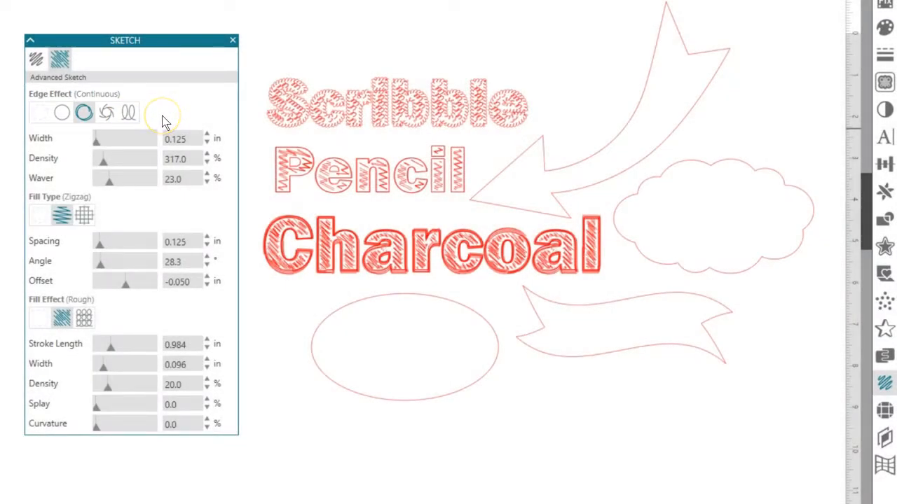
Try the Rough and Scribble edge effects on the Pencil sample text
click(277, 193)
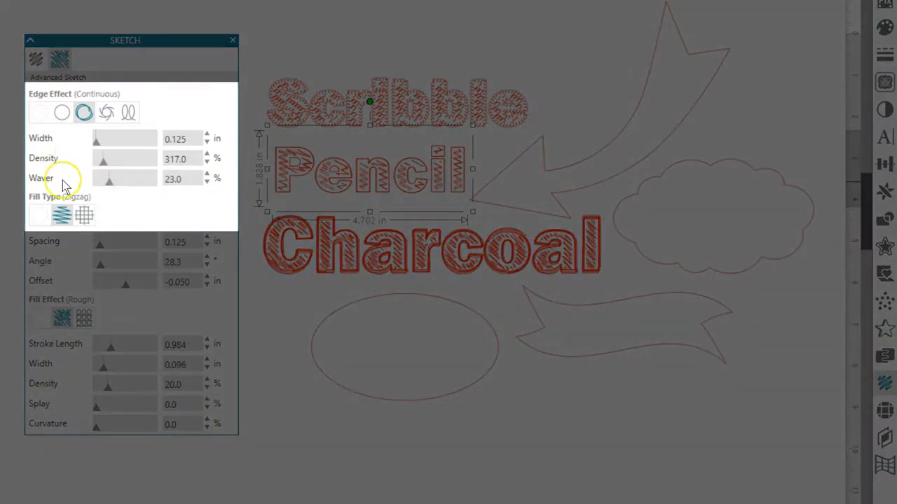
click(106, 113)
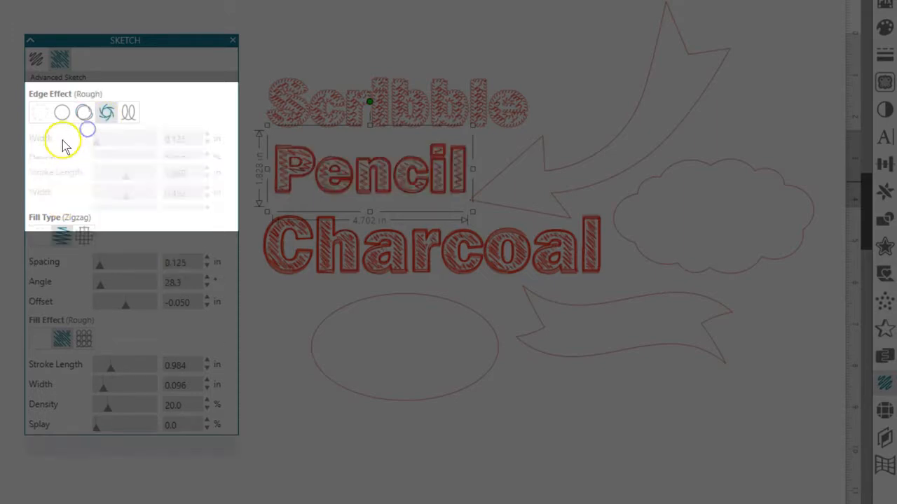
click(128, 113)
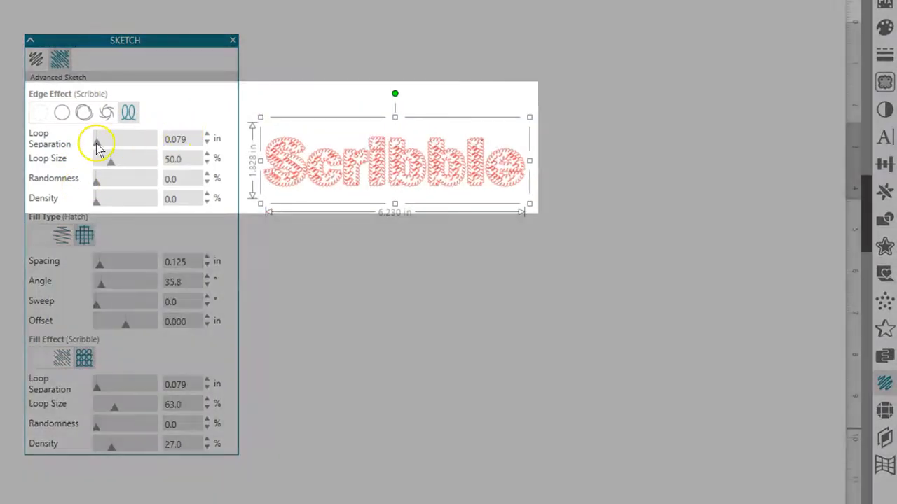
Try an edge loop separation of 0.125 in on the Scribble sample text
mouse_move(94, 137)
mouse_down()
mouse_move(101, 150)
mouse_move(92, 148)
mouse_up()
click(208, 143)
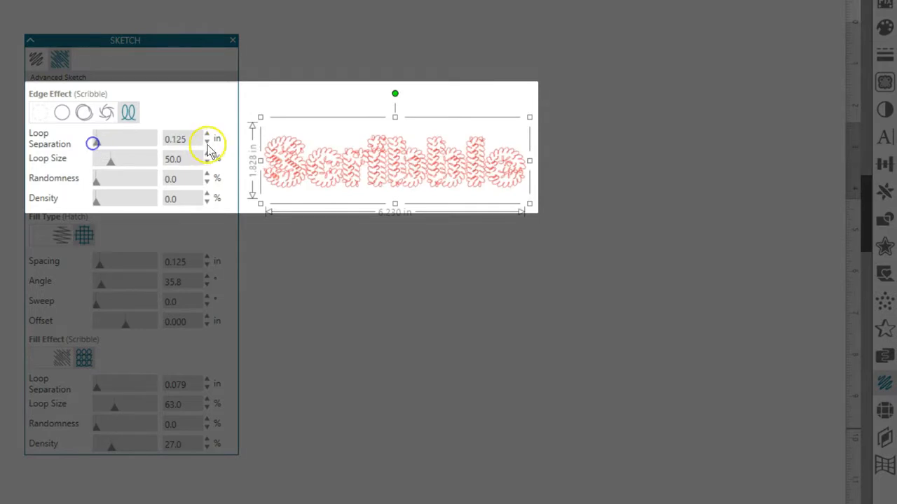
click(280, 117)
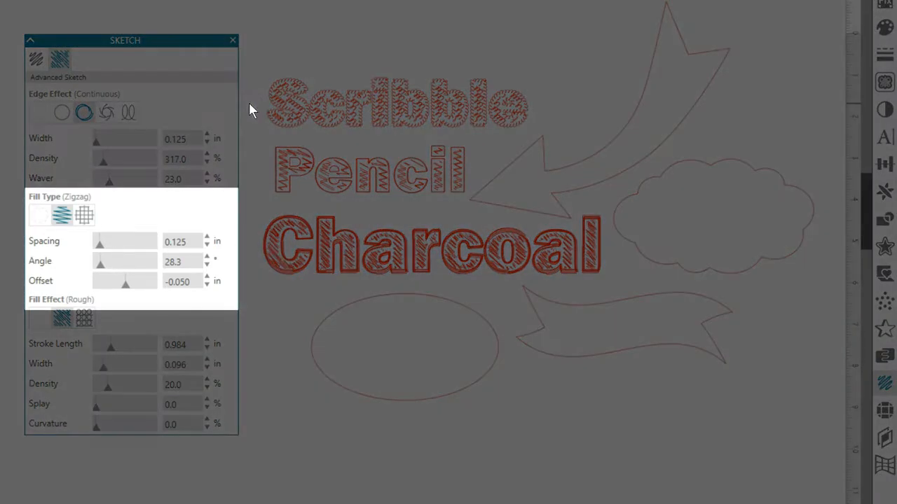
Switch the advanced fill type to Hatch and examine the Rough fill effect's settings
click(83, 215)
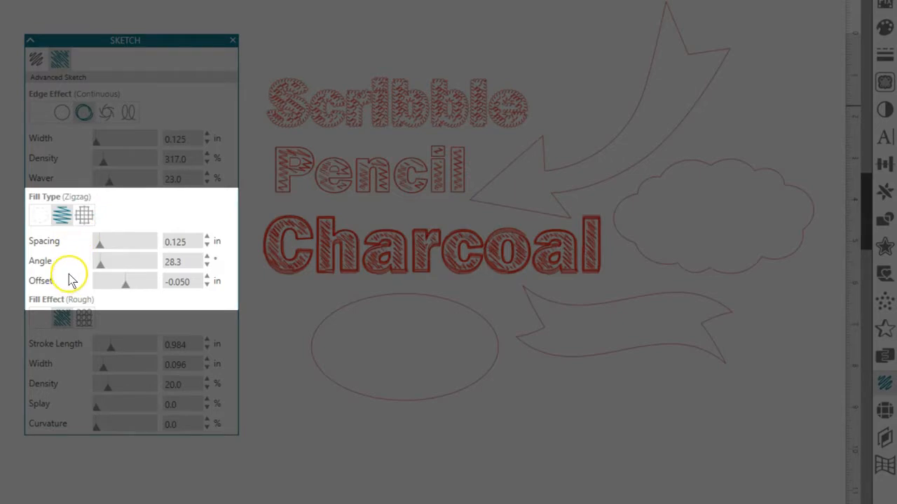
click(83, 214)
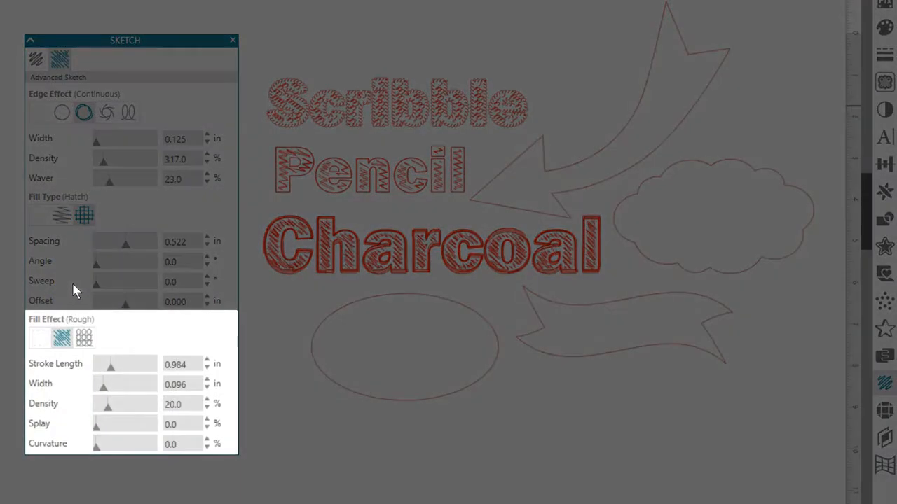
click(79, 343)
click(68, 345)
click(86, 348)
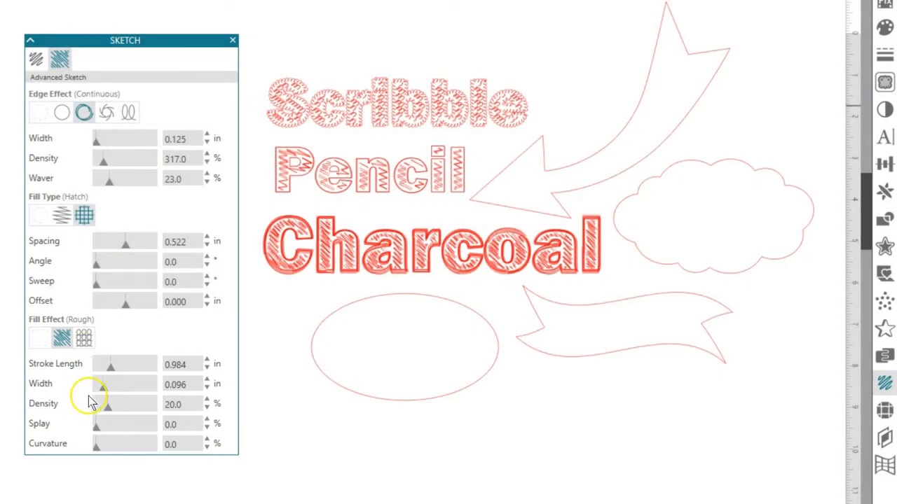
Try the Pencil edge sketch on the curved arrow, replace it with Continuous, and add the Cross Hatch fill sketch
click(553, 197)
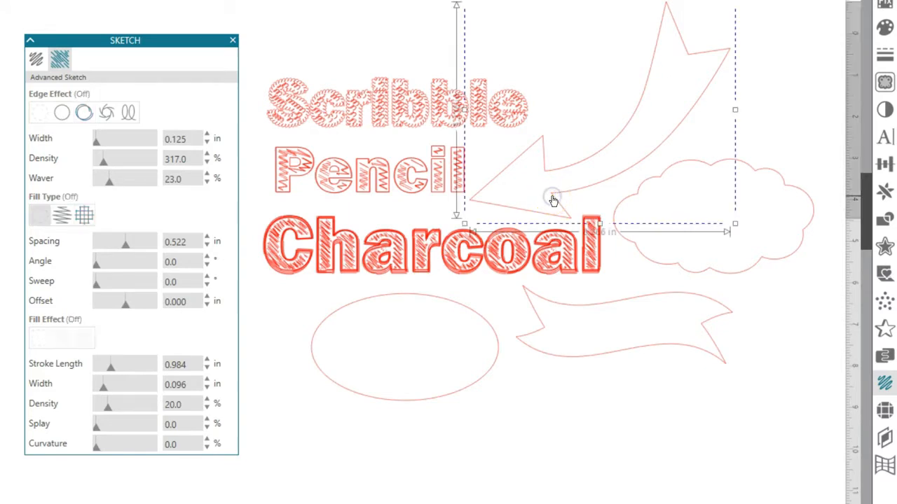
click(37, 63)
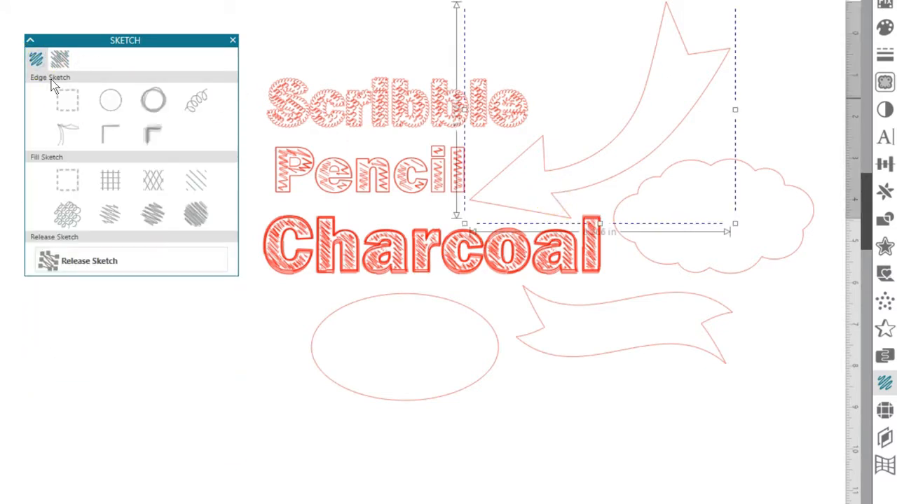
click(110, 136)
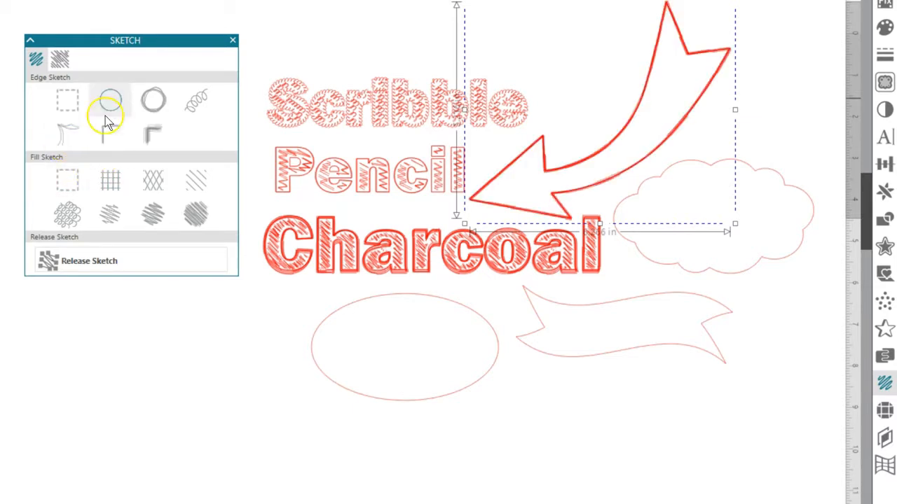
click(153, 101)
click(110, 181)
Set the arrow's hatch fill offset to -0.05 in through the advanced sketch settings and deselect the arrow
click(62, 60)
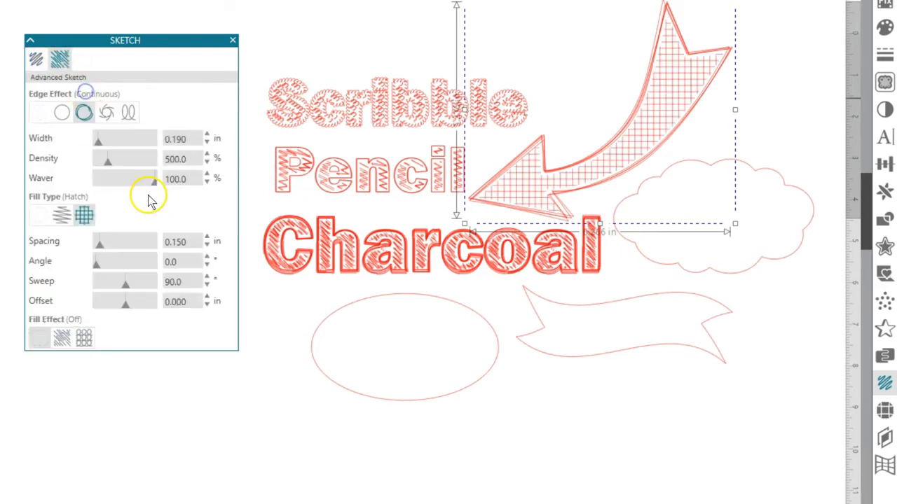
click(207, 306)
double_click(167, 302)
text(-0.05)
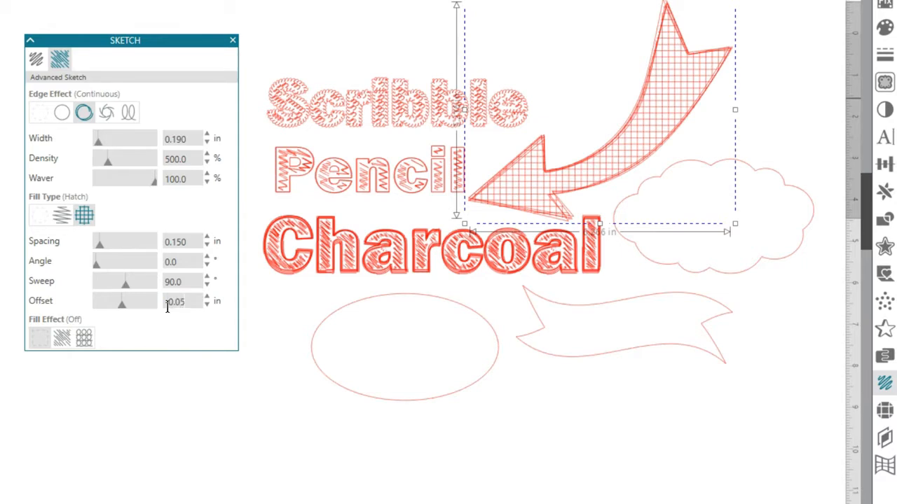
key(Return)
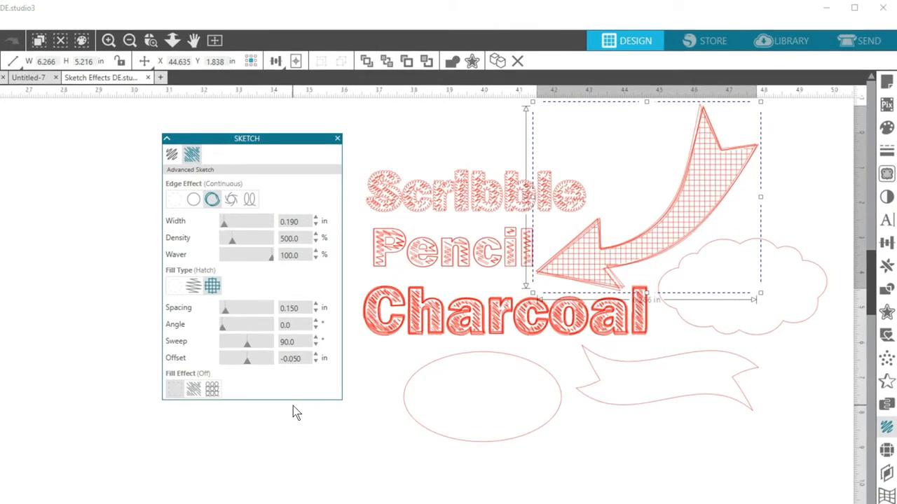
click(386, 396)
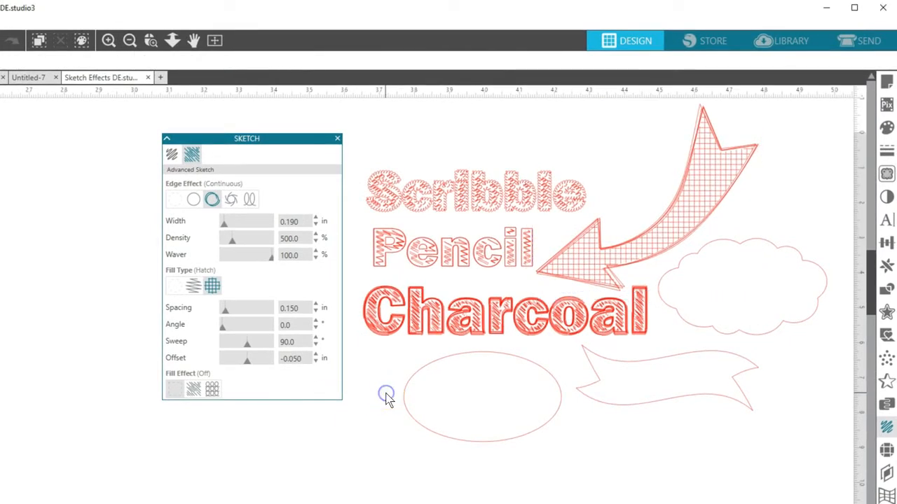